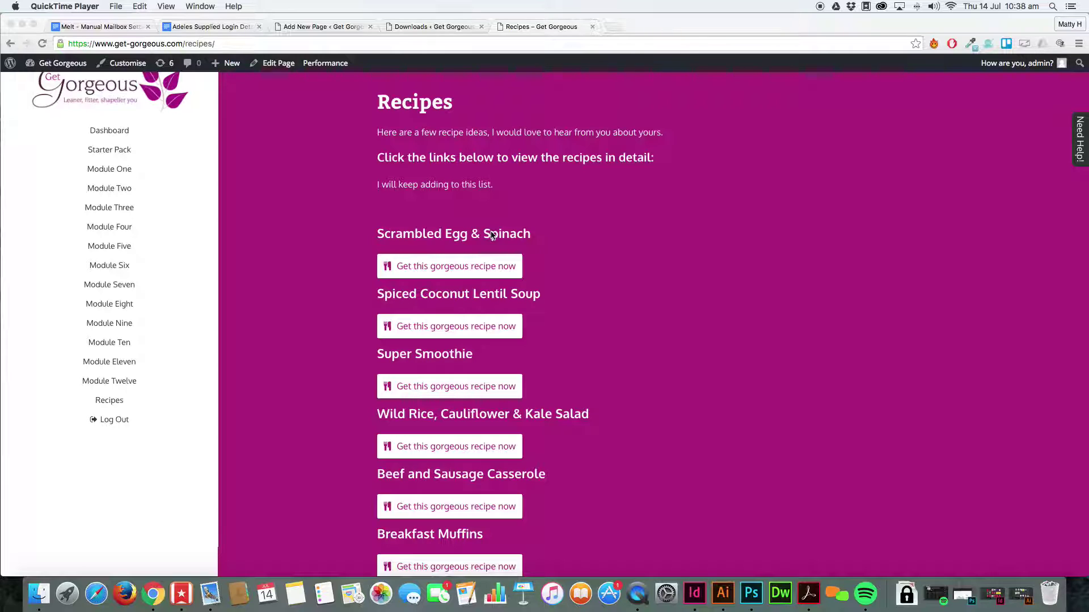
# - Check the Scrambled Egg & Spinach recipe card, then go to the Downloads list
pyautogui.click(465, 271)
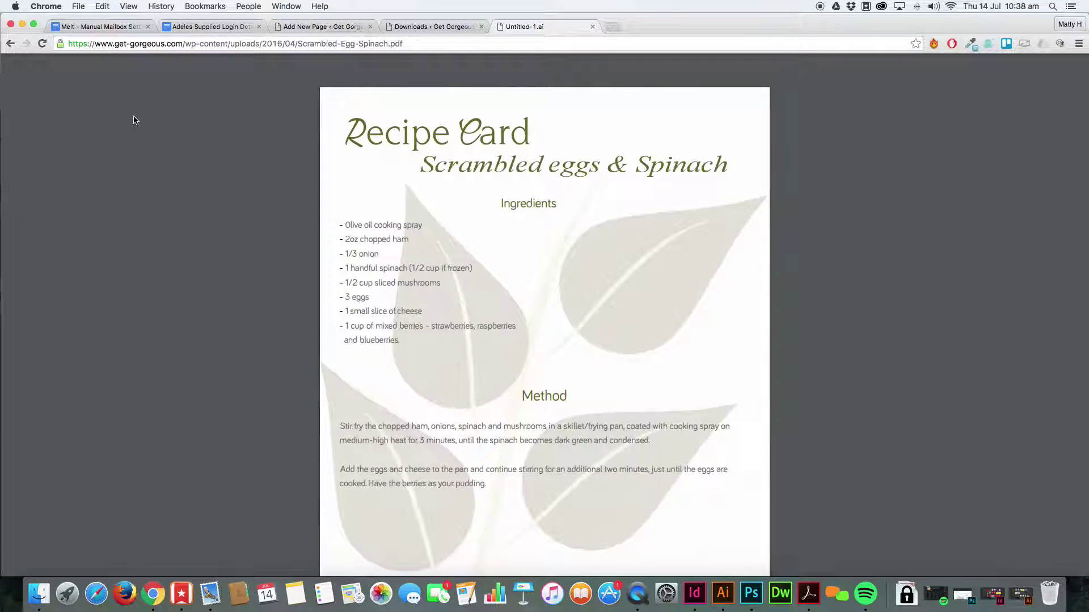
pyautogui.click(11, 44)
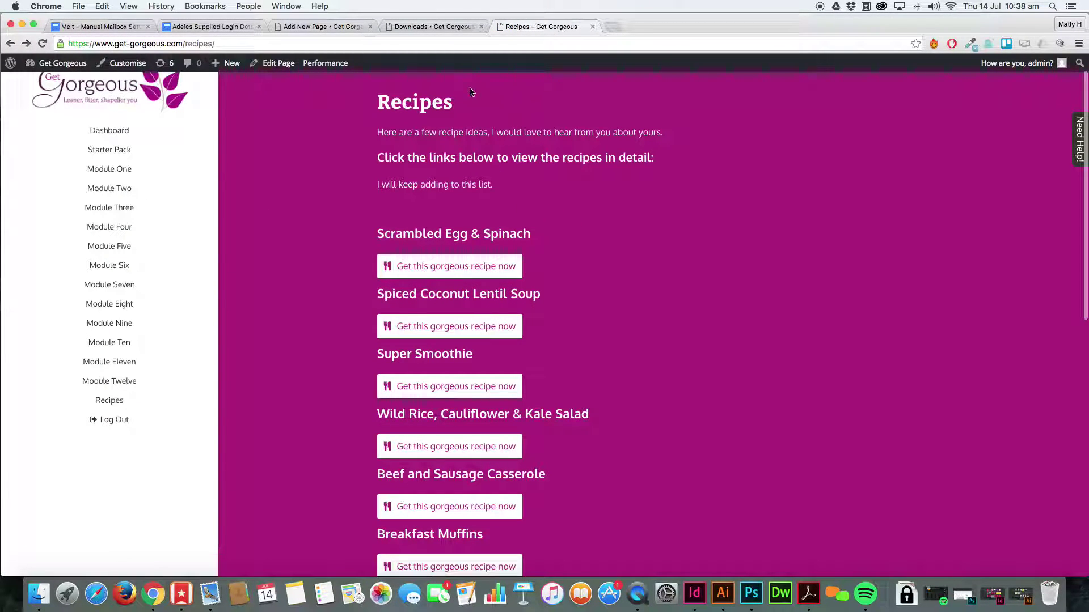
pyautogui.click(436, 27)
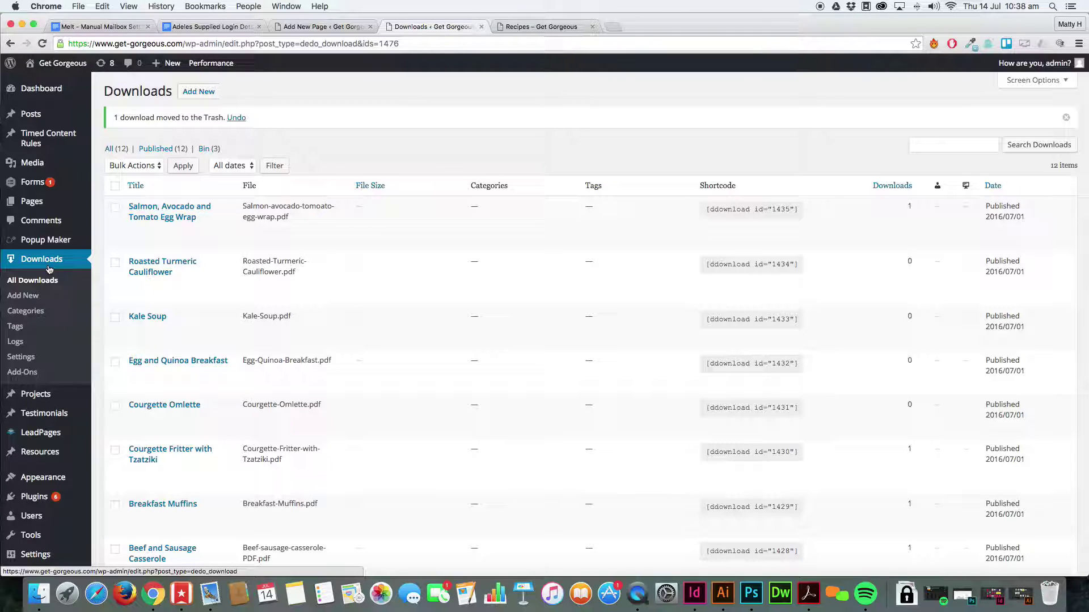
# - Create a new download titled 'Matty's download'
pyautogui.click(204, 93)
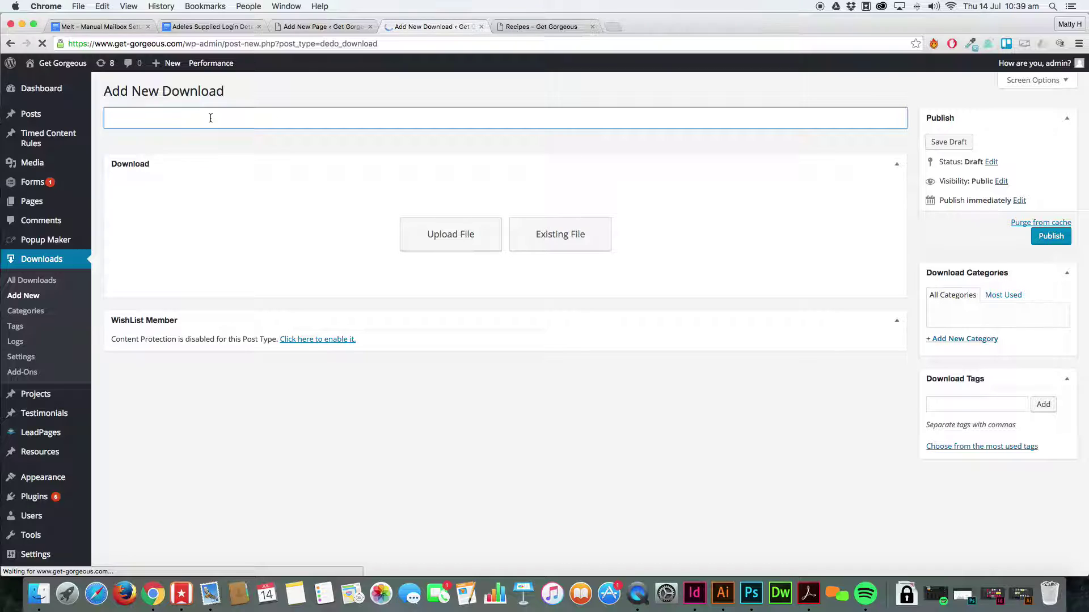
pyautogui.write('Matty')
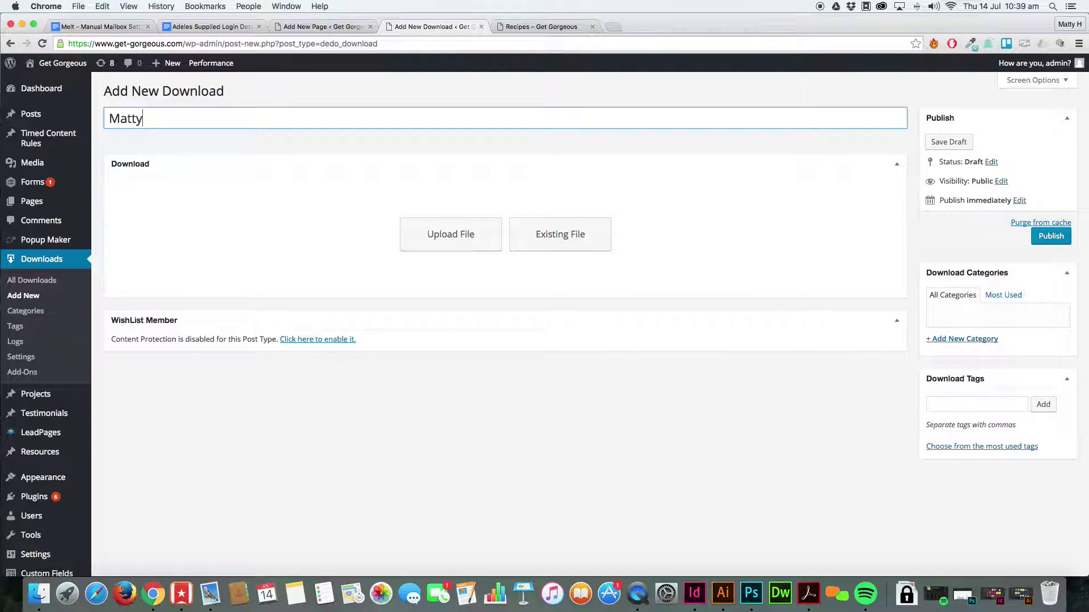
pyautogui.write("'s download")
pyautogui.click(462, 236)
# - Upload mid-section-bg.jpg from the Downloads folder as the download's file
pyautogui.click(553, 207)
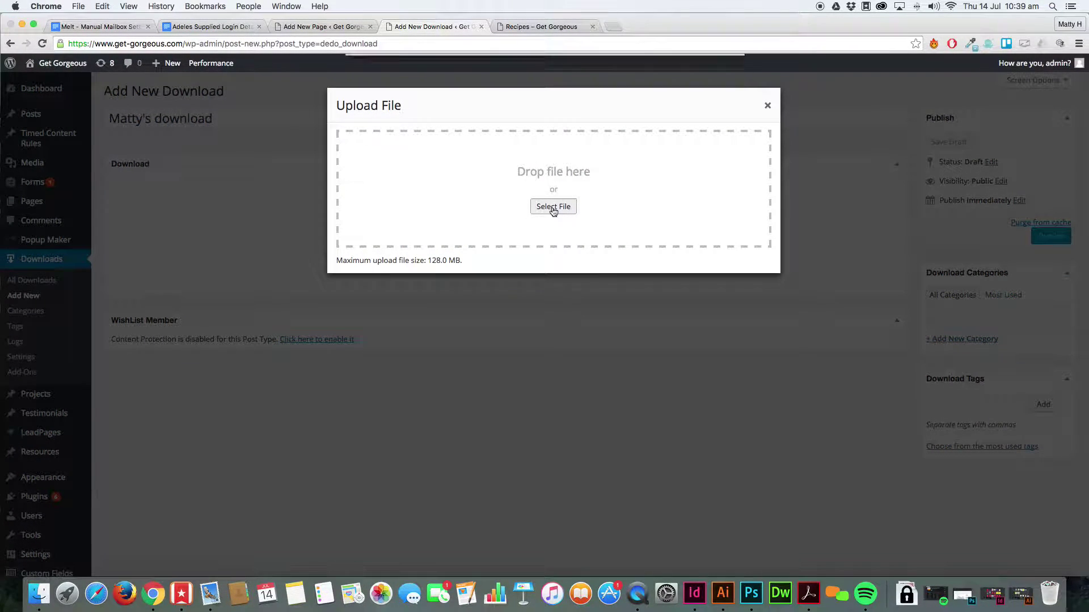
pyautogui.scroll(-10, 524, 215)
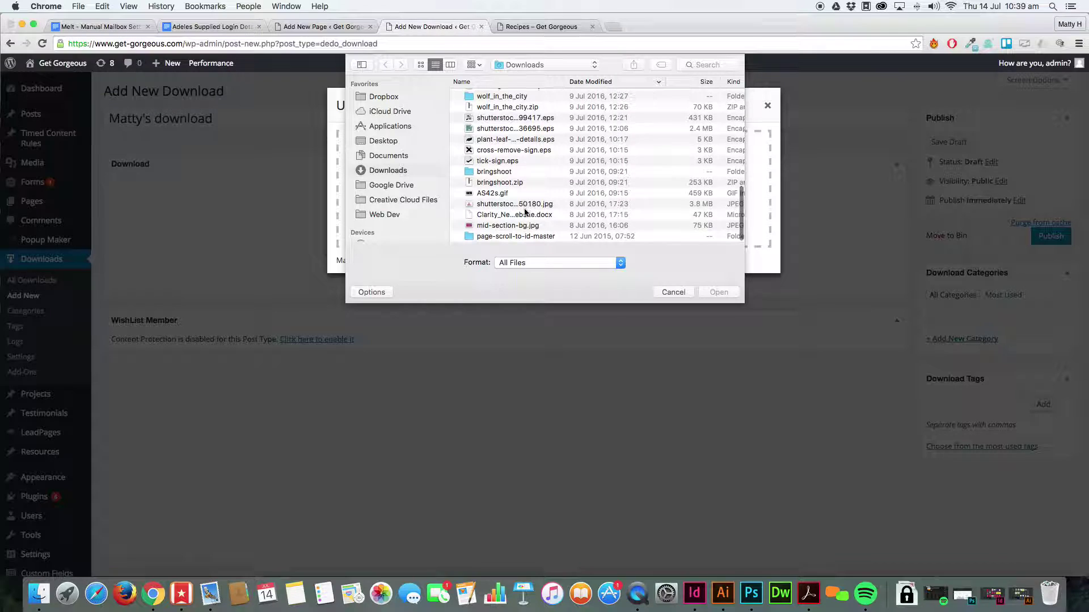
pyautogui.click(526, 226)
pyautogui.click(719, 292)
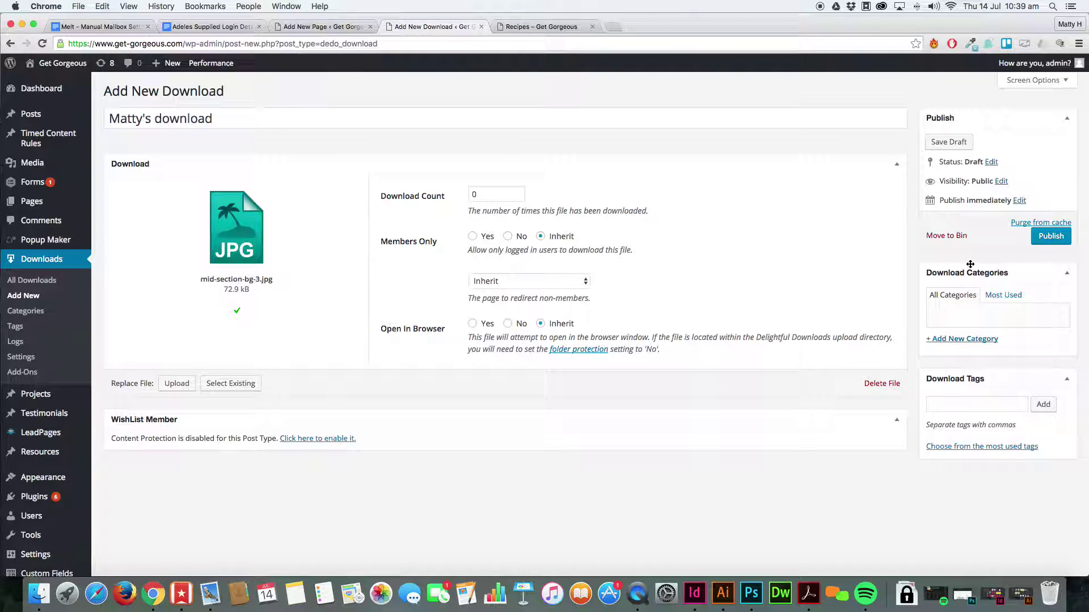
# - Publish Matty's download, then open the live Recipes page for editing
pyautogui.click(1045, 238)
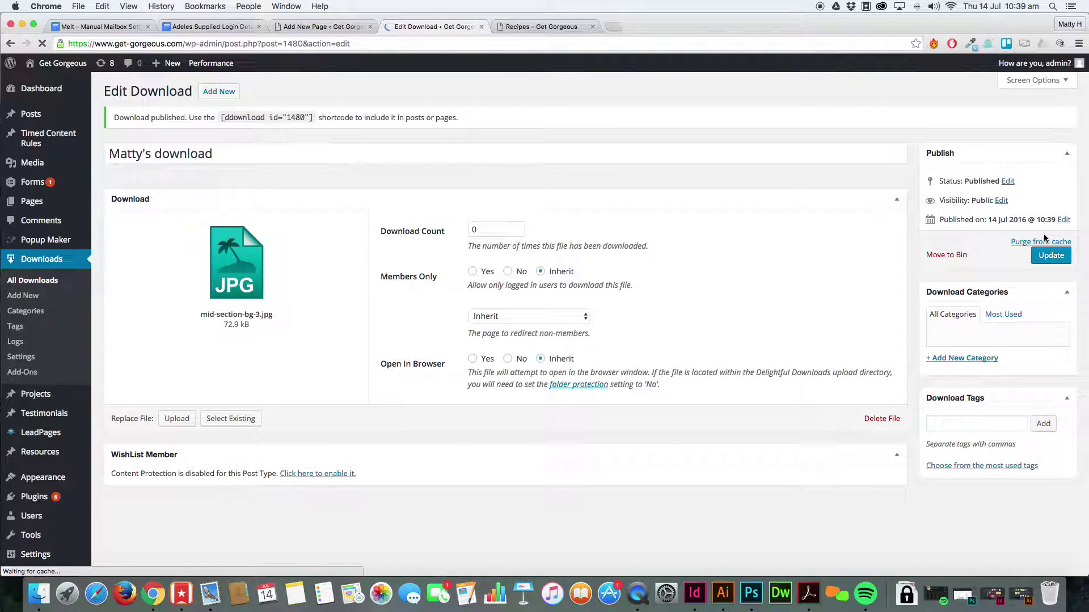
pyautogui.click(515, 26)
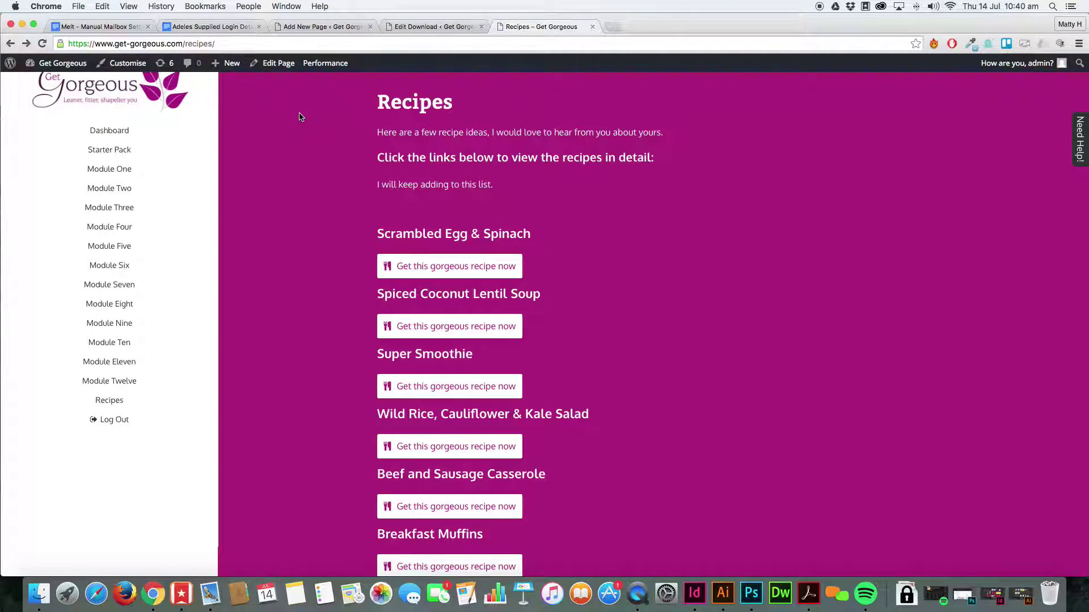
pyautogui.keyDown('super'); pyautogui.click(277, 68); pyautogui.keyUp('super')
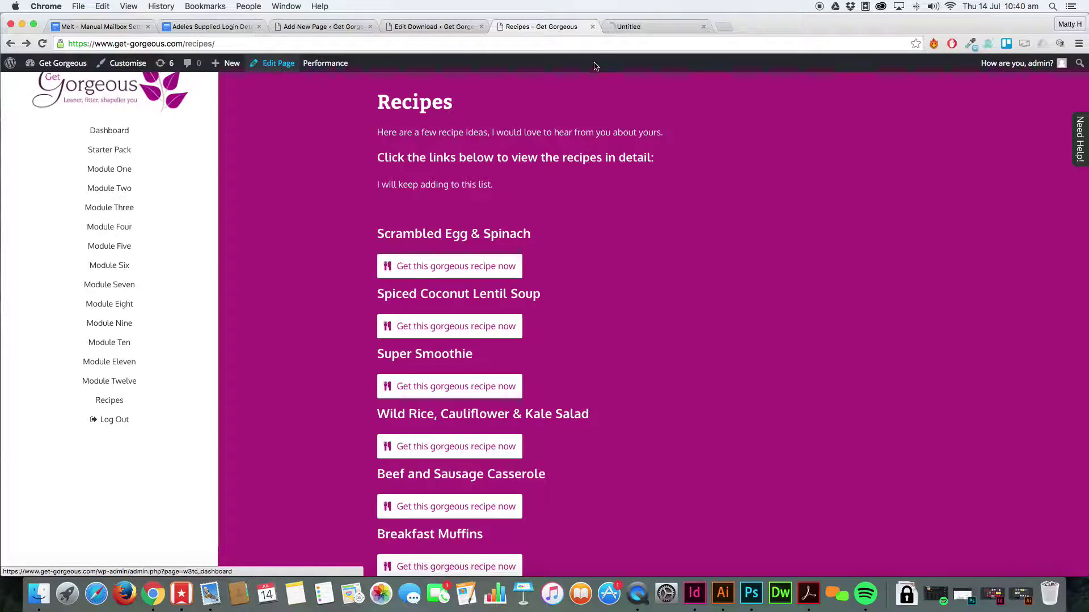
# - Open the Recipes page in the page editor and open its text module settings
pyautogui.click(626, 27)
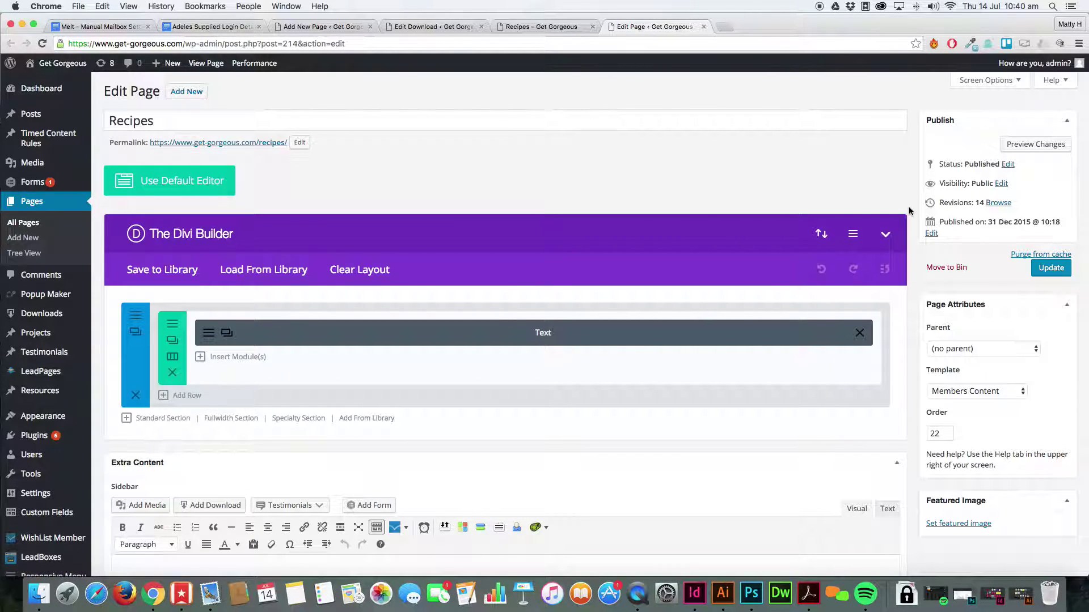
pyautogui.scroll(-5, 908, 210)
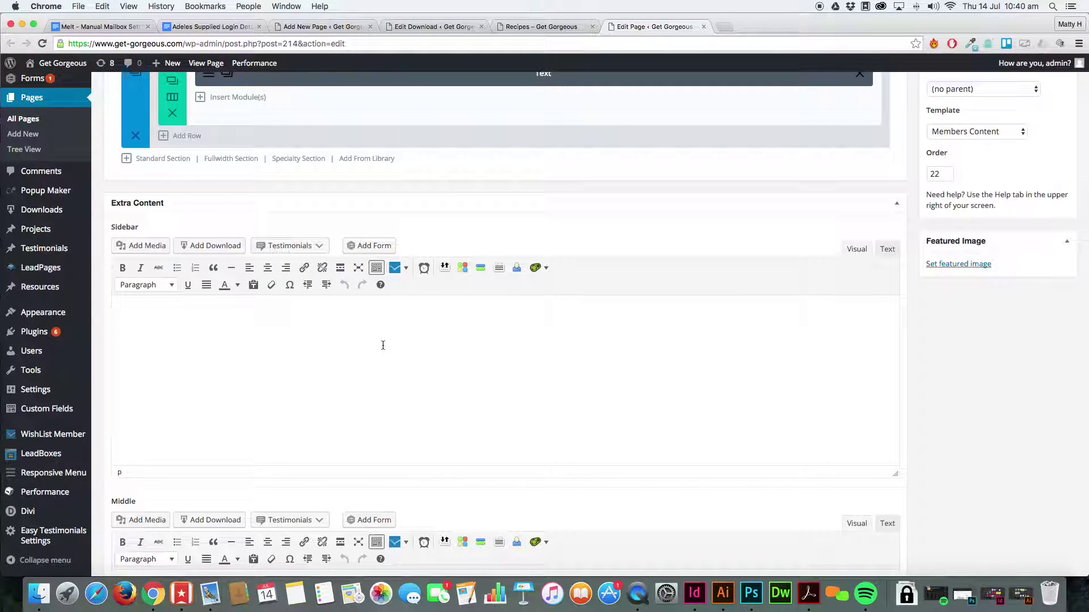
pyautogui.scroll(5, 397, 341)
pyautogui.click(209, 338)
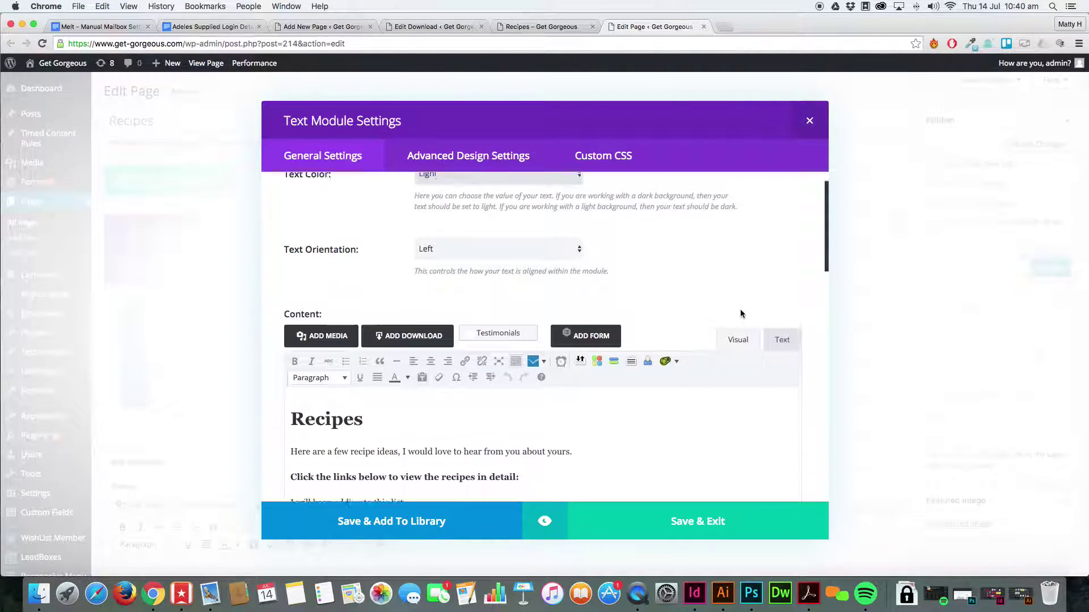
# - Add an empty line after the first download shortcode (id 1424) and bring up Insert Download
pyautogui.scroll(-3, 740, 309)
pyautogui.scroll(-3, 382, 374)
pyautogui.scroll(-2, 382, 375)
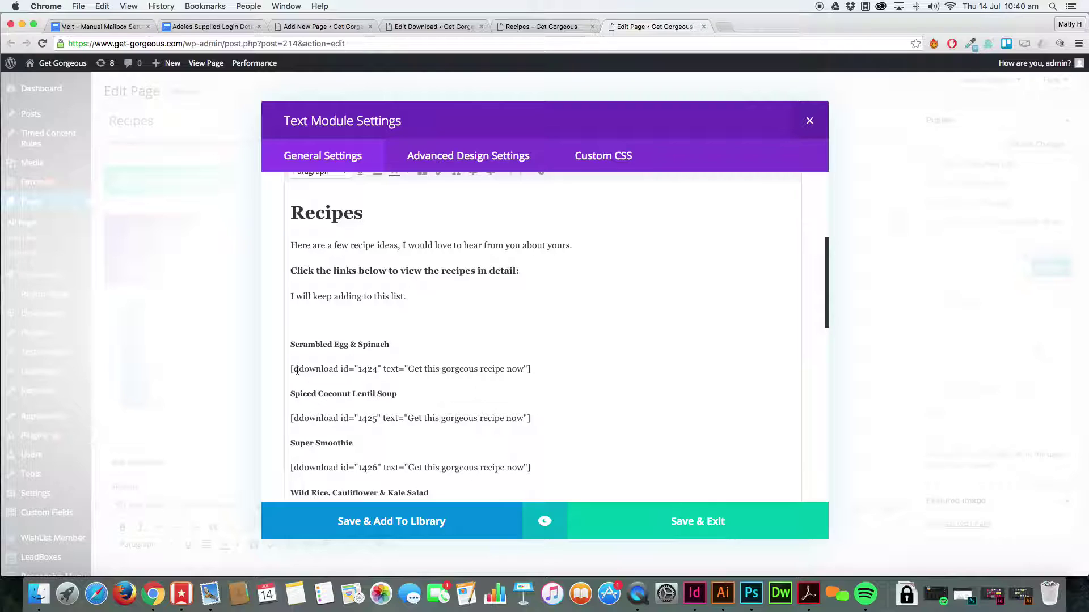
pyautogui.doubleClick(359, 369)
pyautogui.click(540, 367)
pyautogui.press('Return')
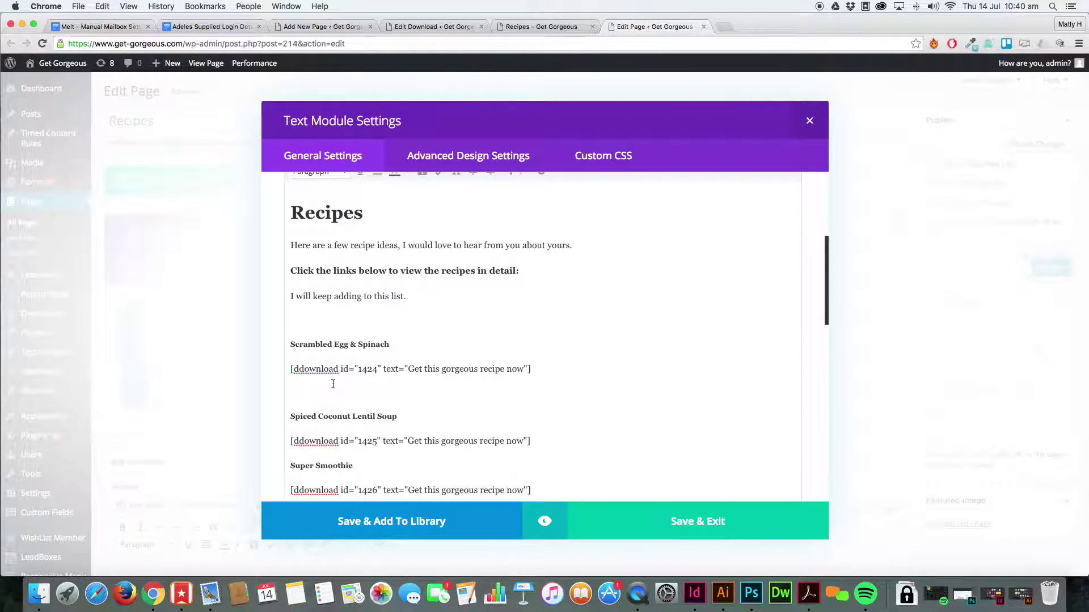
pyautogui.scroll(4, 333, 374)
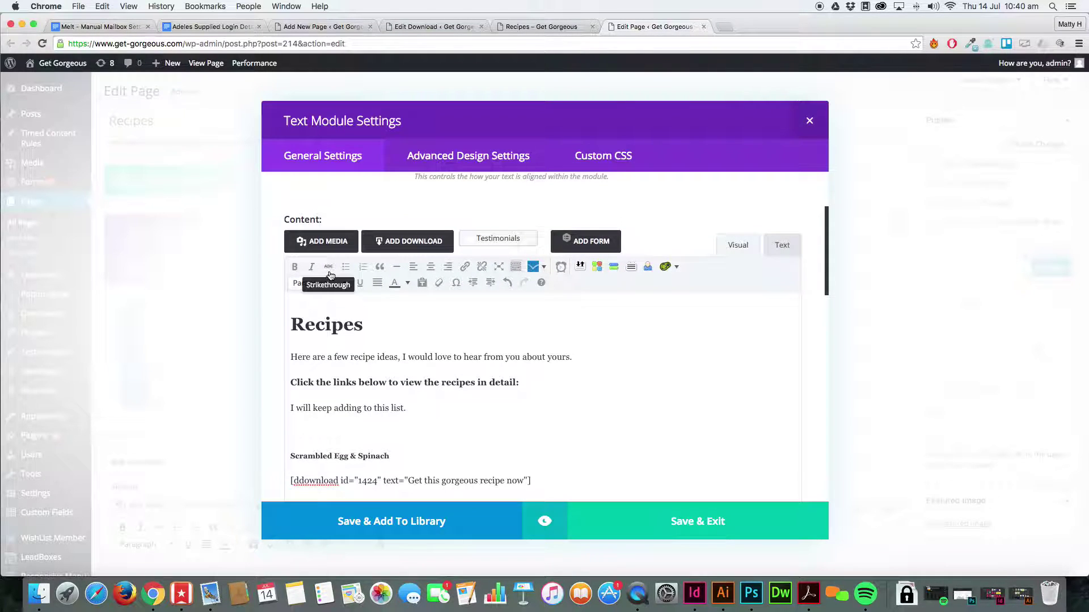
pyautogui.click(404, 245)
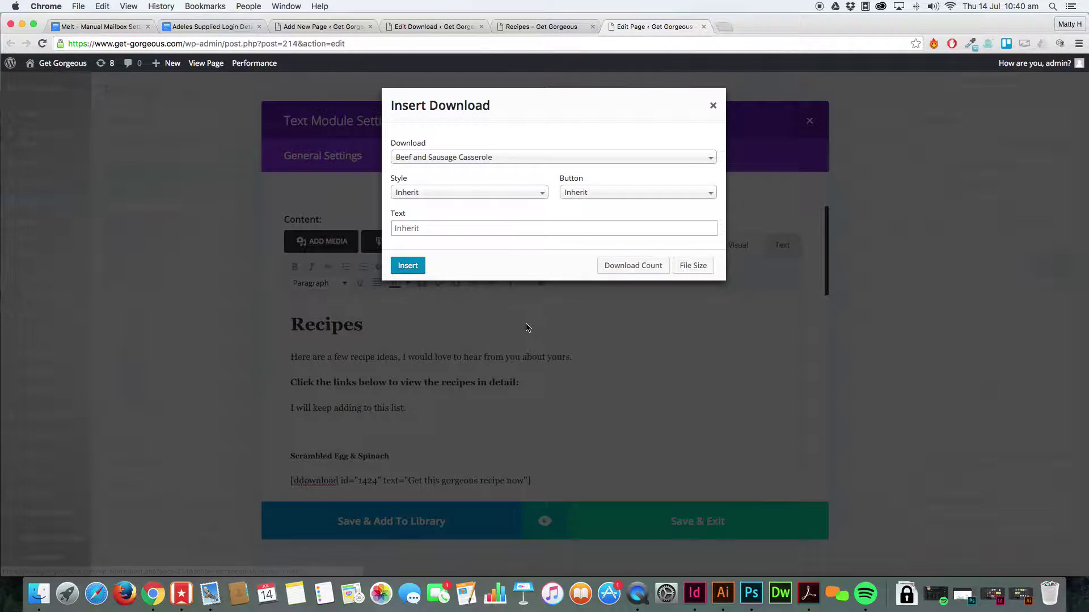
# - Insert Matty's download with Inherit style and button, labelled 'Get this gorgeous recipe now'
pyautogui.click(444, 159)
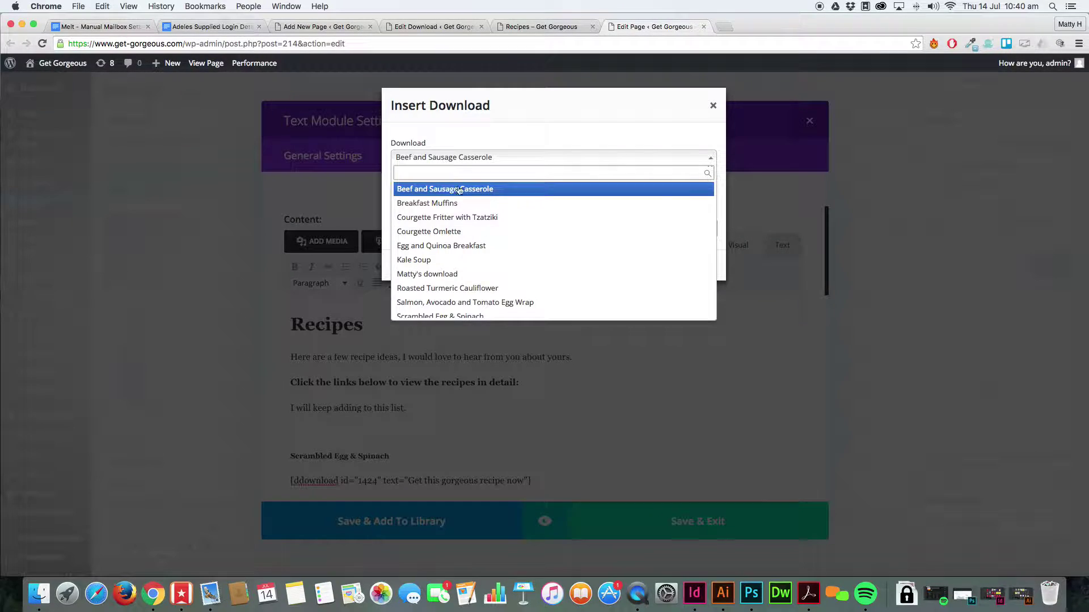
pyautogui.click(440, 274)
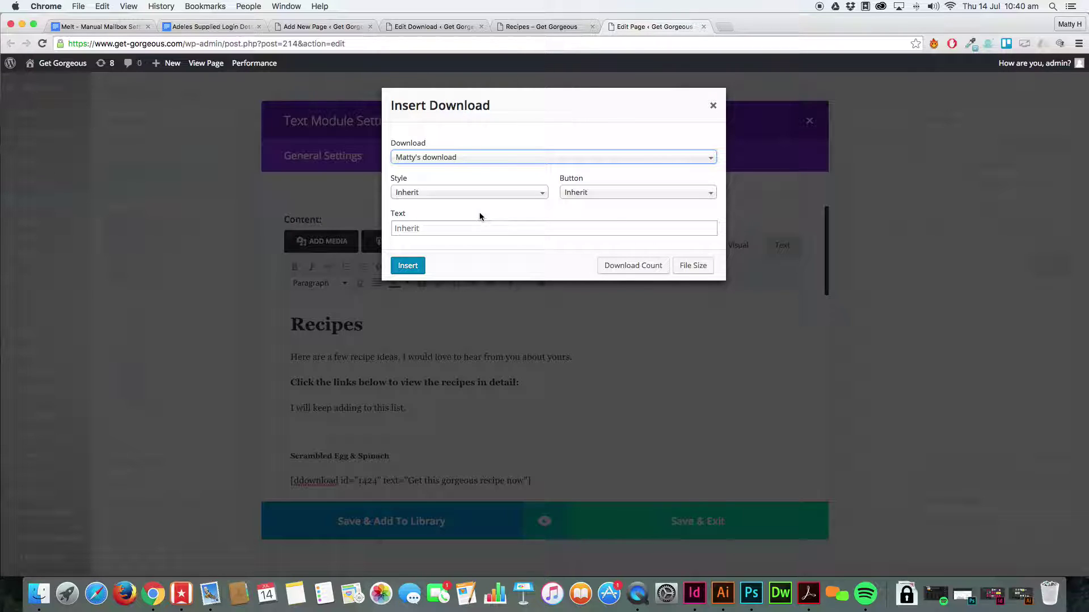
pyautogui.click(440, 196)
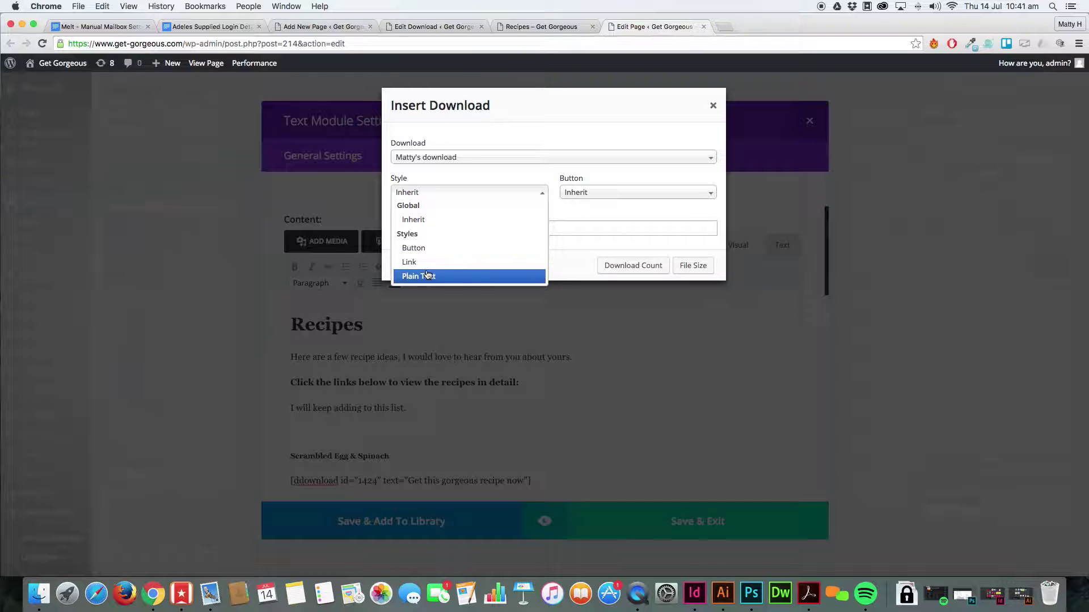
pyautogui.click(421, 222)
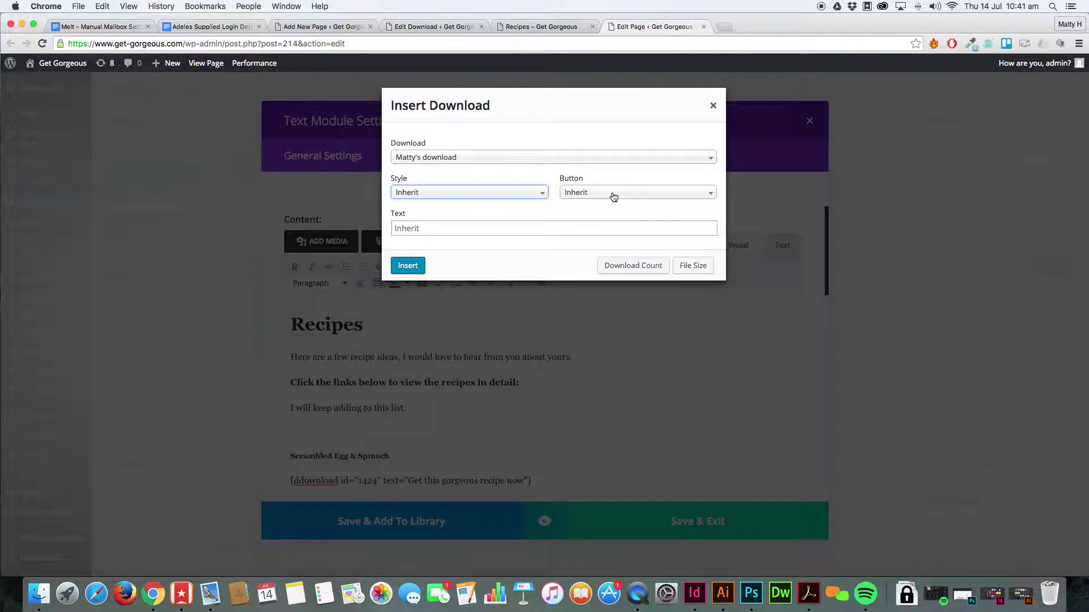
pyautogui.click(615, 196)
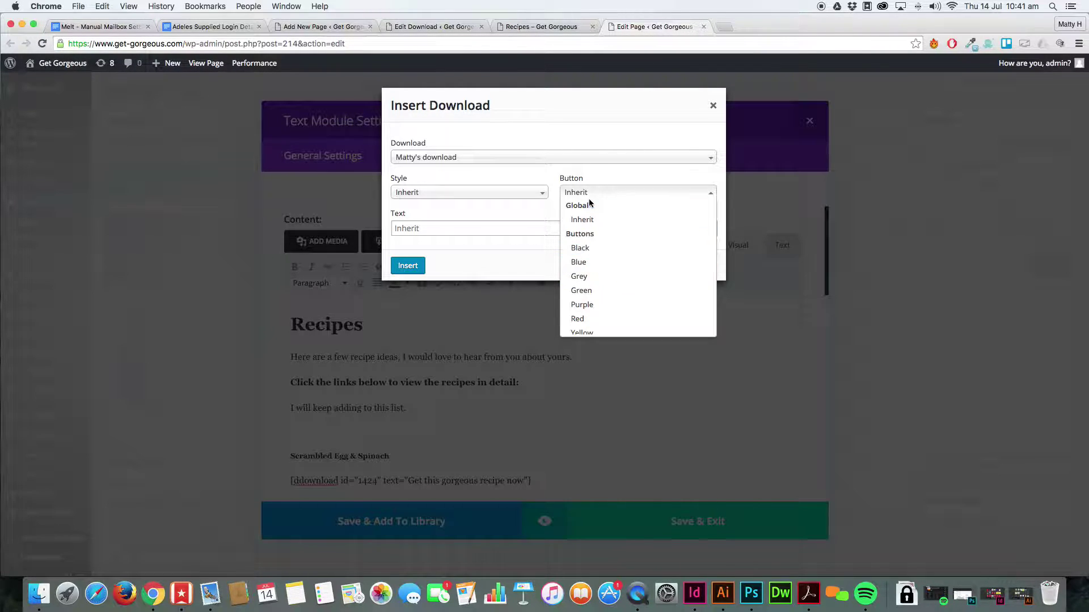
pyautogui.click(585, 219)
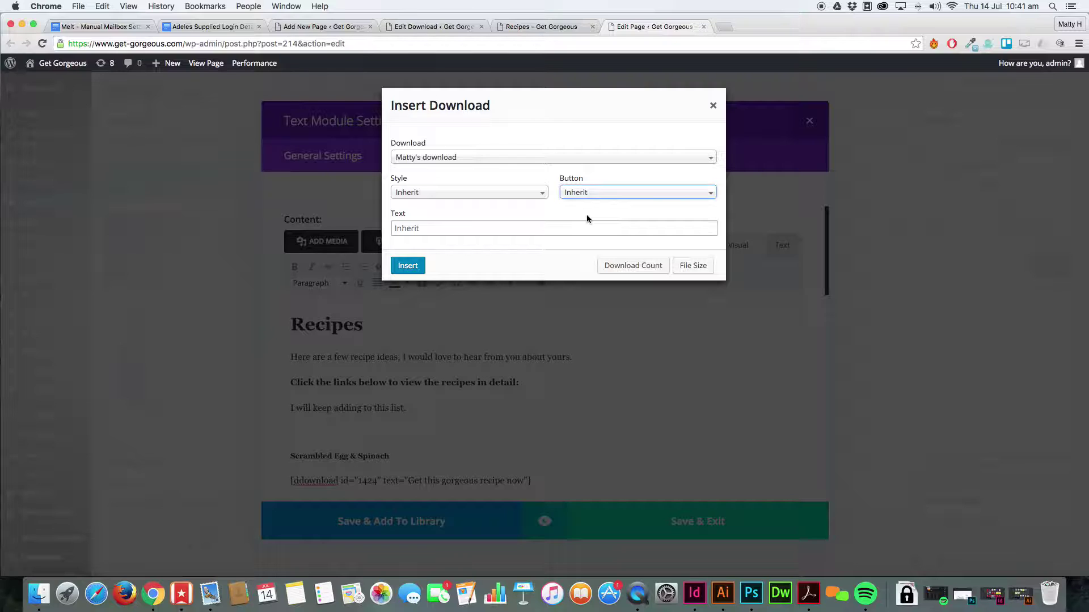
pyautogui.click(525, 226)
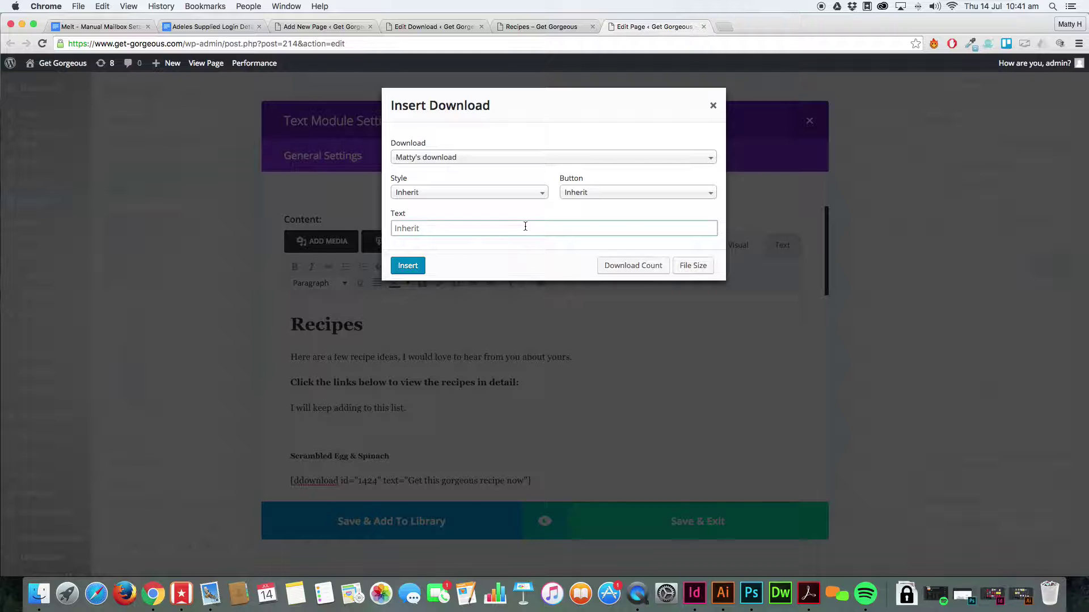
pyautogui.write('Get this gorgeous recipe now')
pyautogui.click(408, 266)
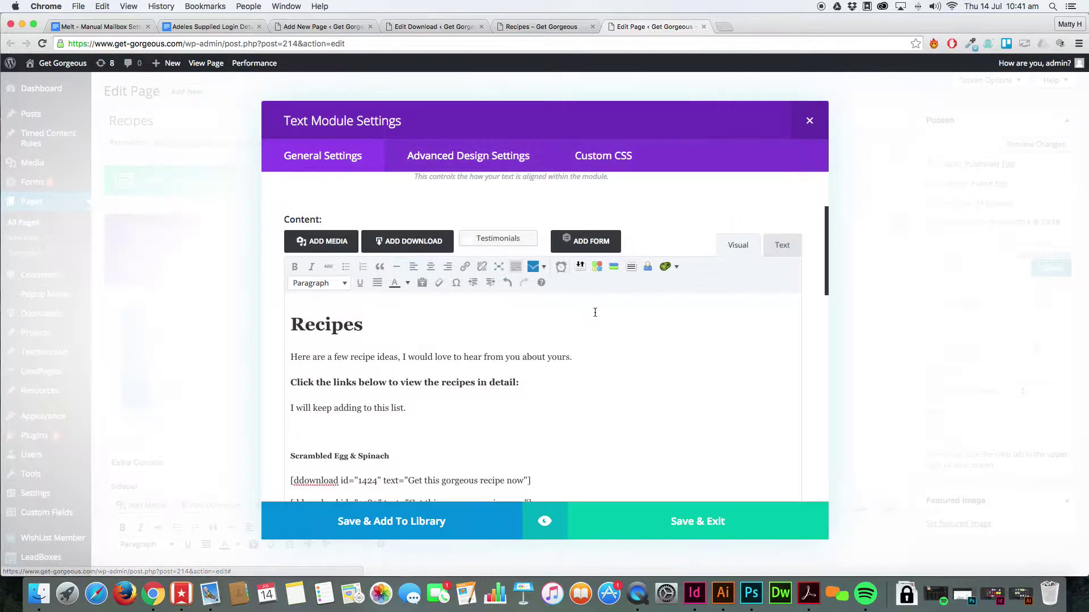
# - Save the text module, update the Recipes page, and reload the live page
pyautogui.click(675, 522)
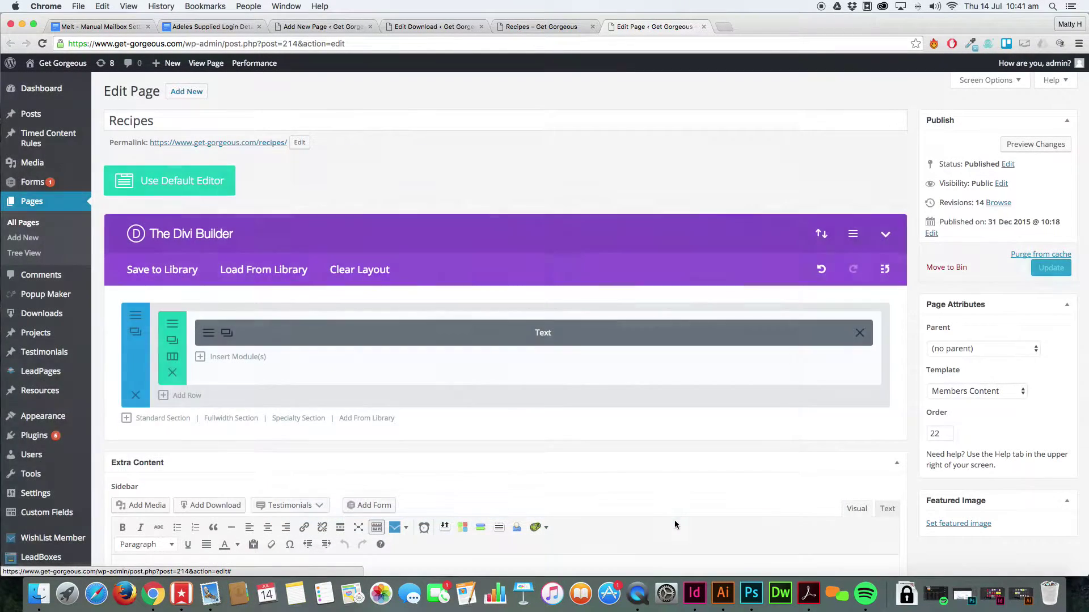
pyautogui.click(1049, 268)
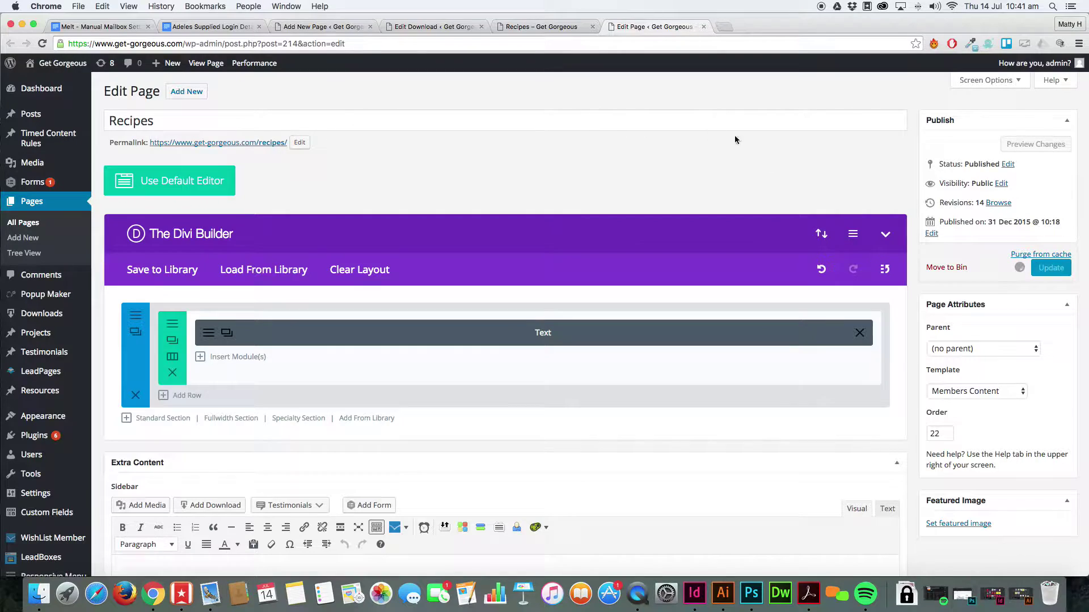
pyautogui.click(542, 27)
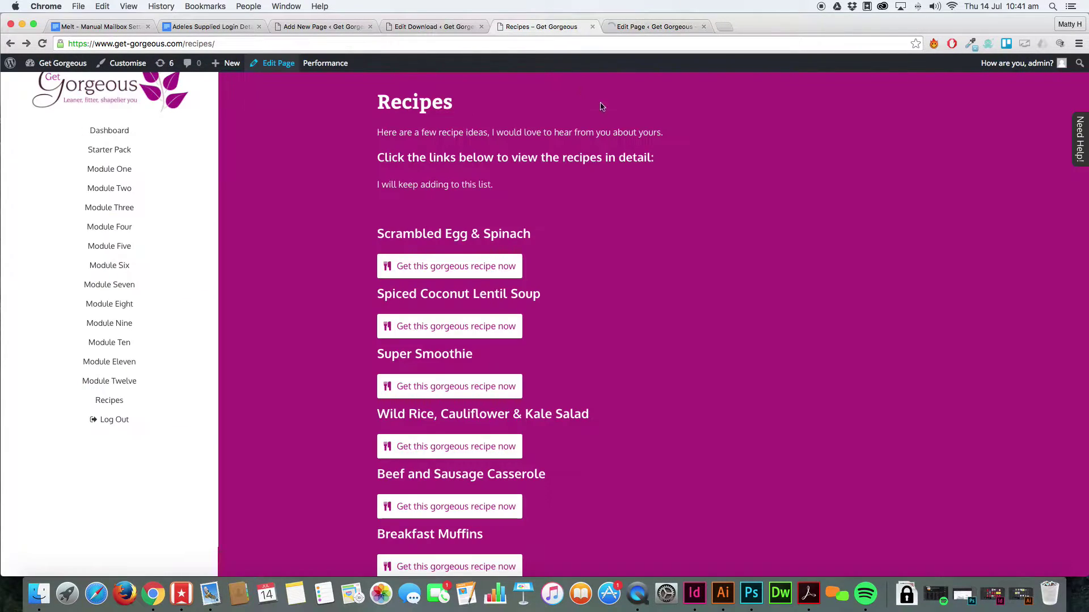
pyautogui.press('super+r')
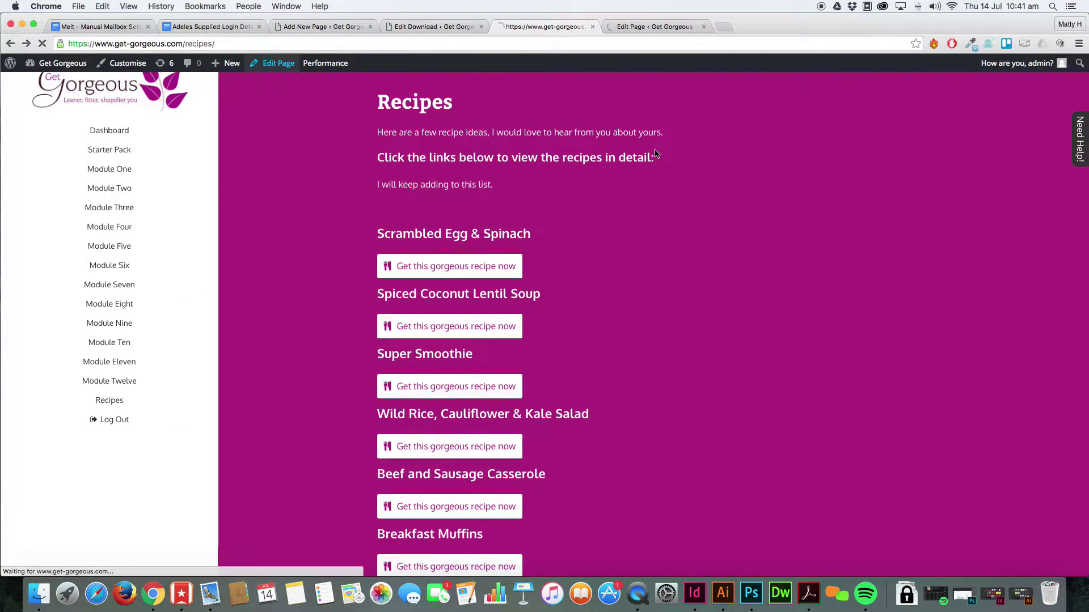